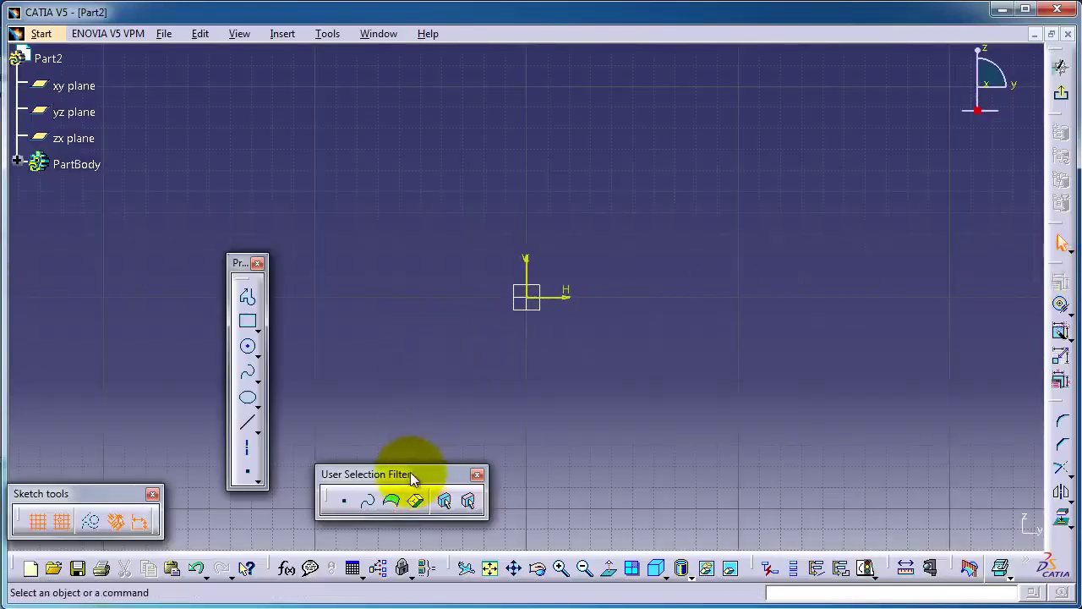
Step: Move the floating Sketch tools toolbar into the open drawing area below the sketch origin
drag(66, 493, 128, 490)
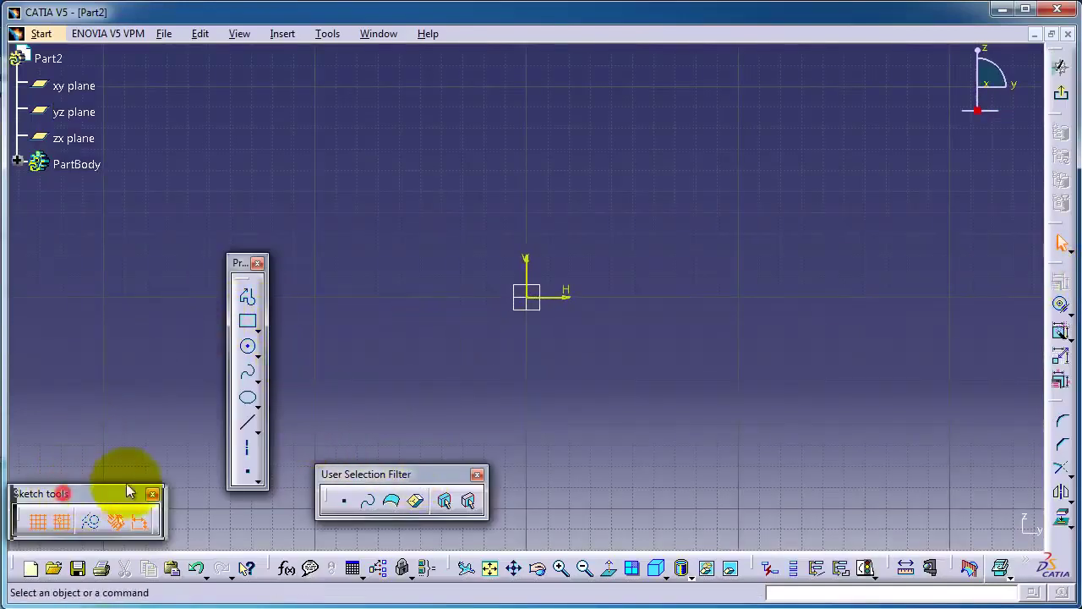
mouse_move(392, 386)
mouse_down()
mouse_move(434, 362)
mouse_move(482, 367)
mouse_up()
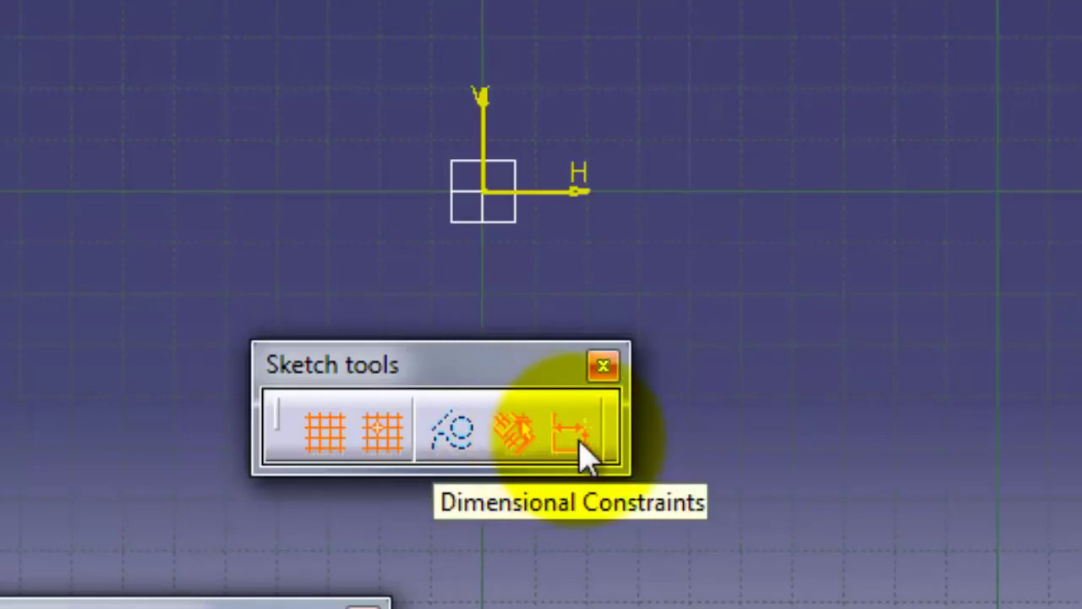
click(525, 365)
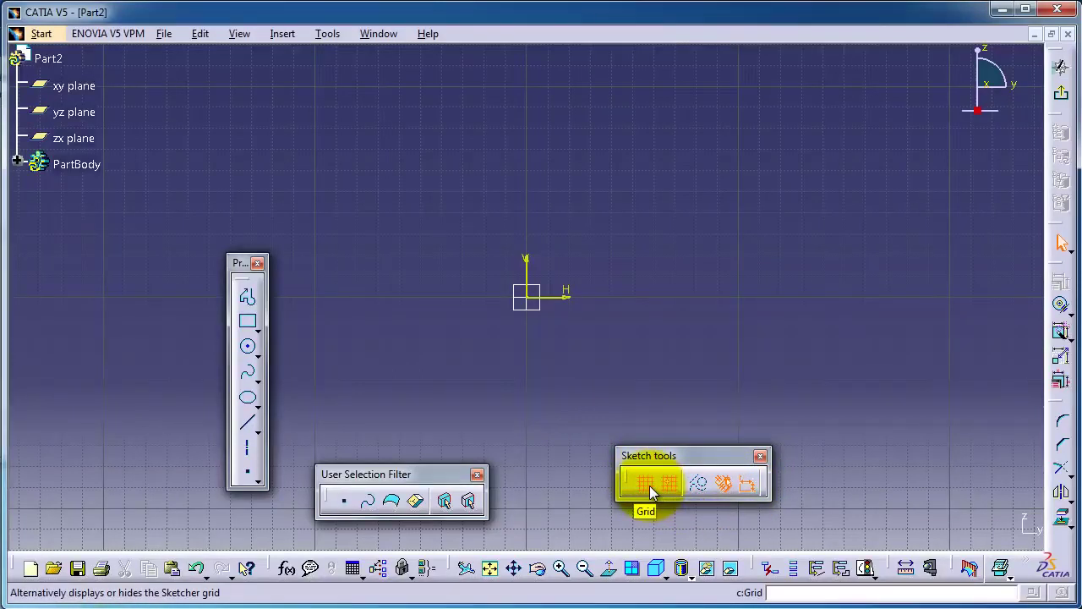
Step: Hide the sketch grid and draw a rectangle from the origin into the positive H and V quadrant
click(647, 484)
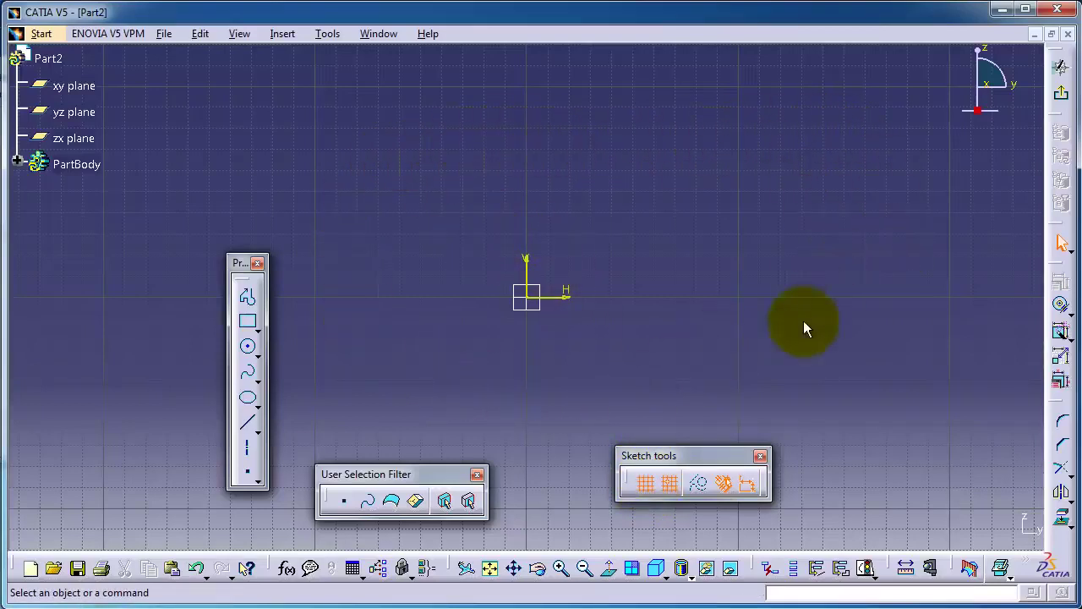
click(646, 485)
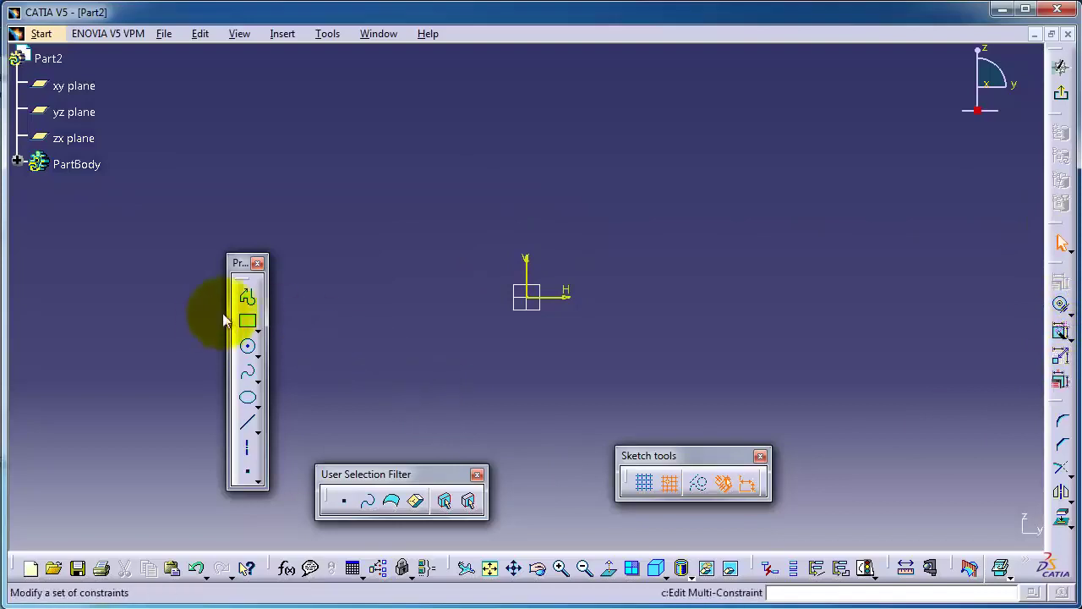
click(247, 320)
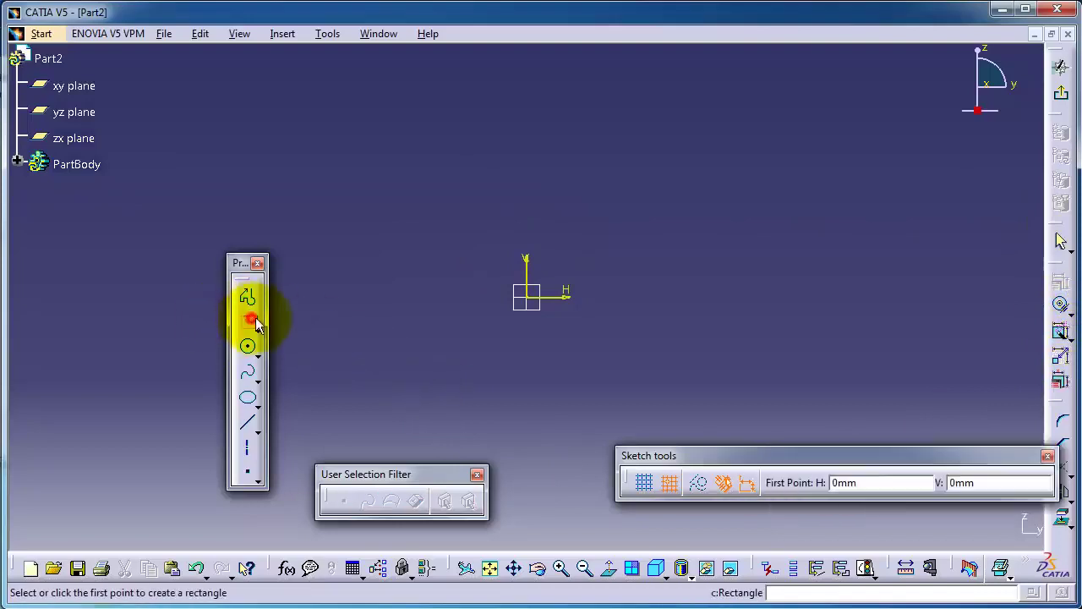
click(526, 296)
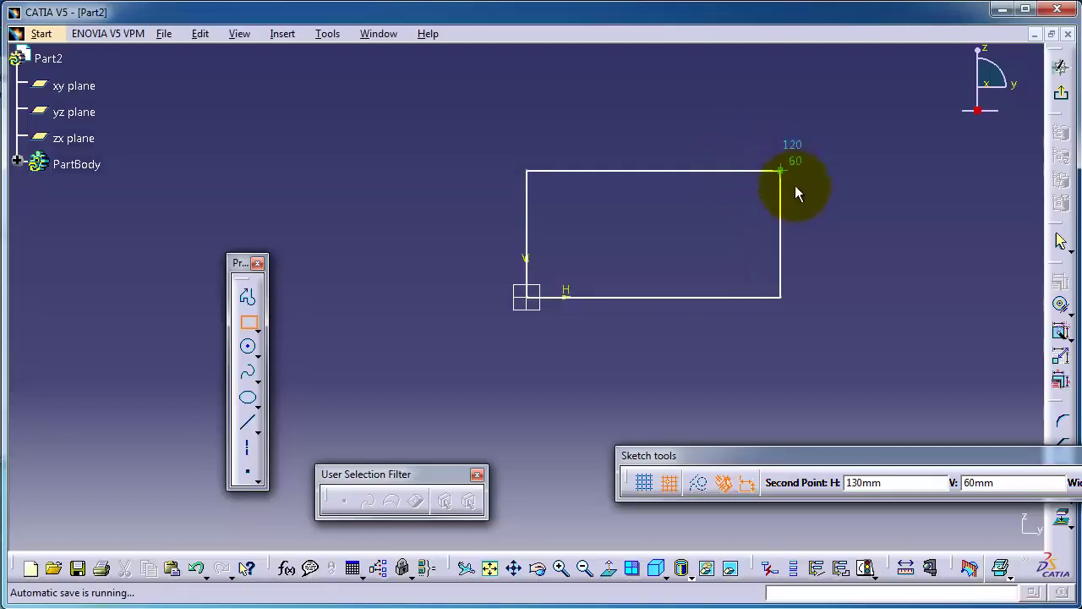
click(693, 228)
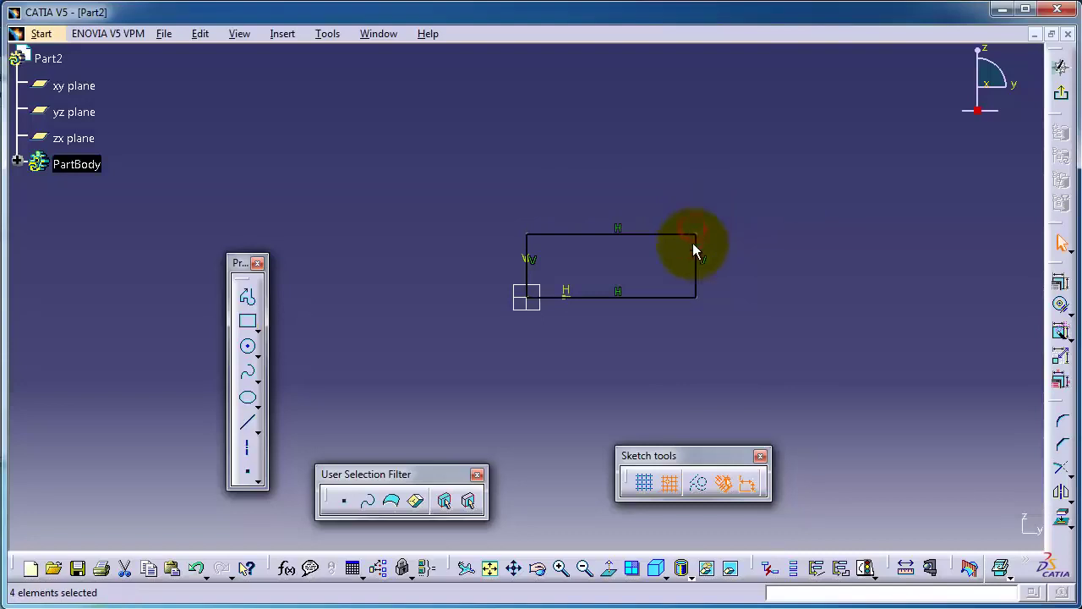
Step: Show the sketch grid and draw a second rectangle from the first one's upper-left corner to H -50 mm, V 60 mm
click(648, 483)
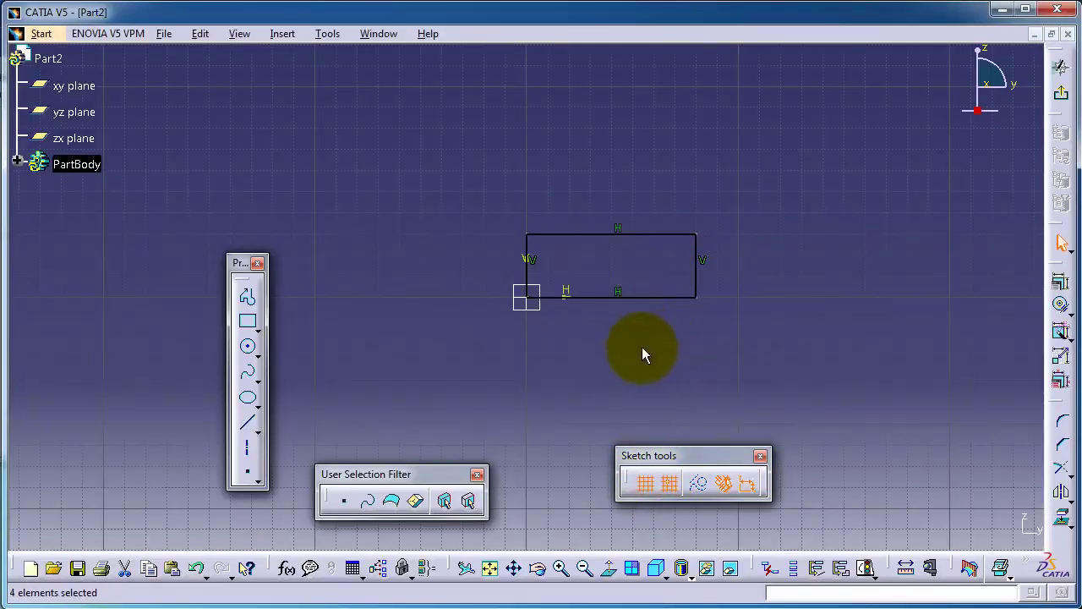
middle_drag(648, 347, 596, 345)
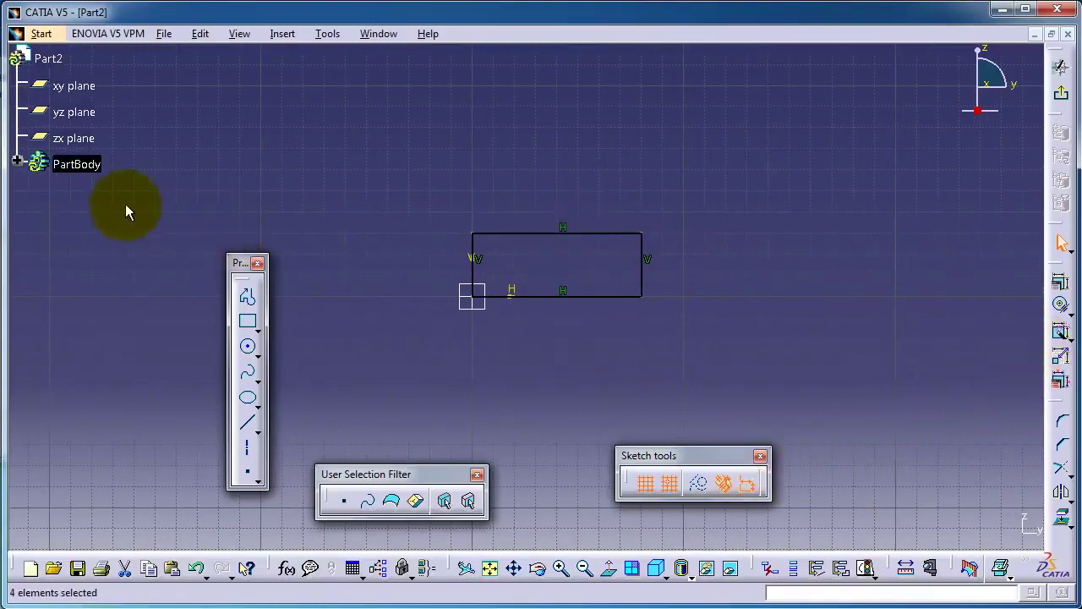
click(247, 321)
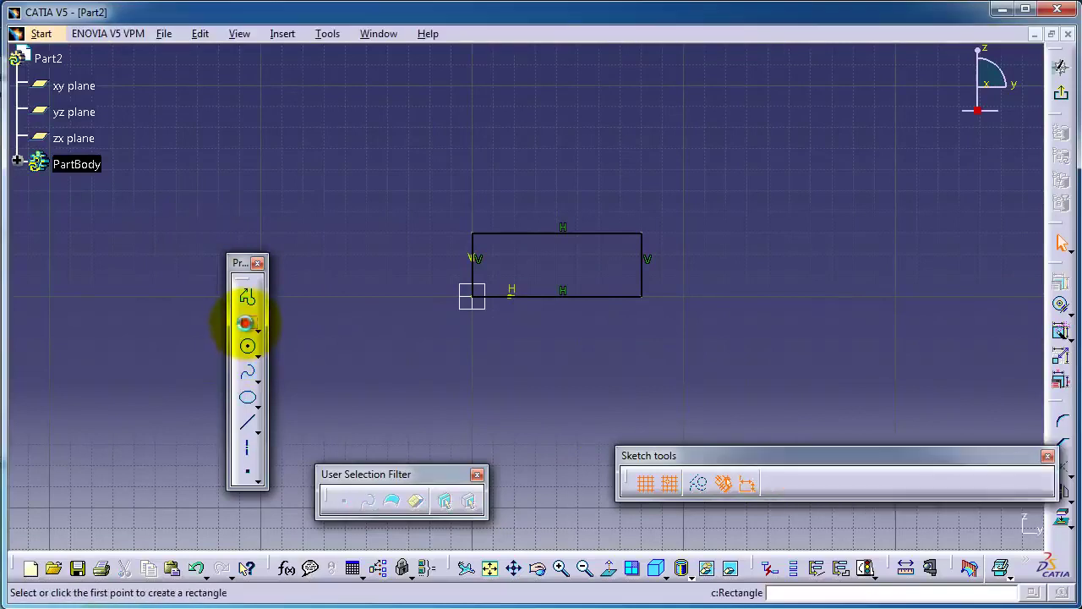
click(470, 228)
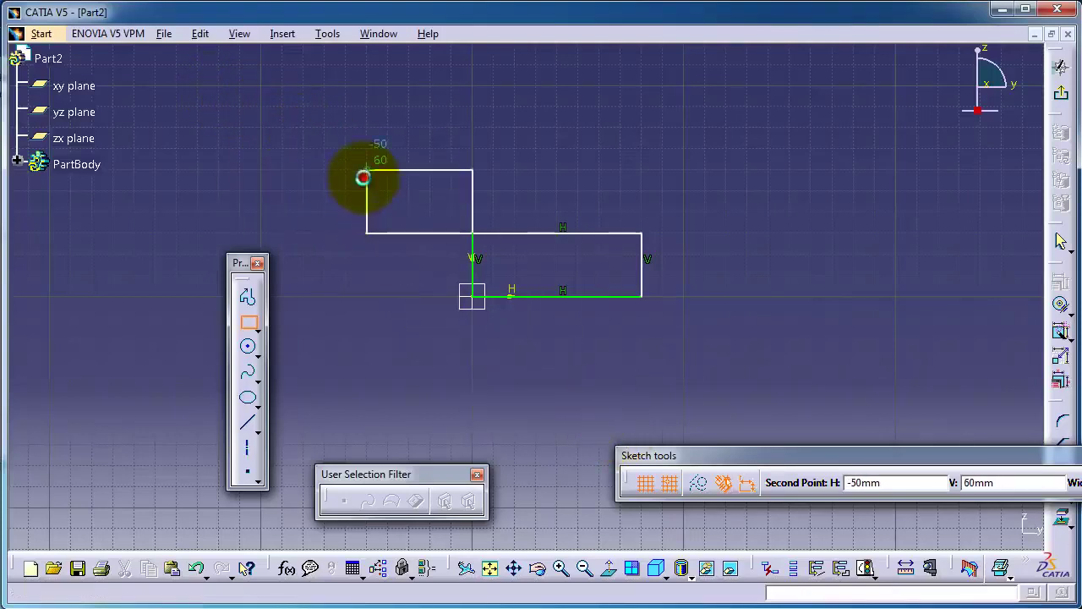
click(366, 170)
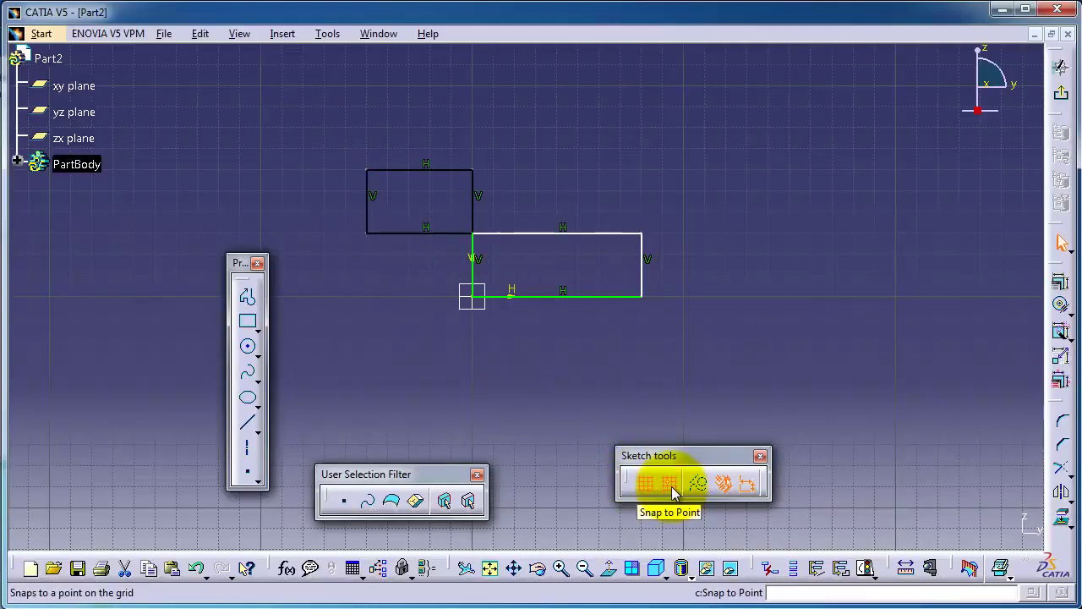
Step: Turn off Snap to Point and draw a third rectangle freely from the origin, below the H axis toward positive H
click(671, 486)
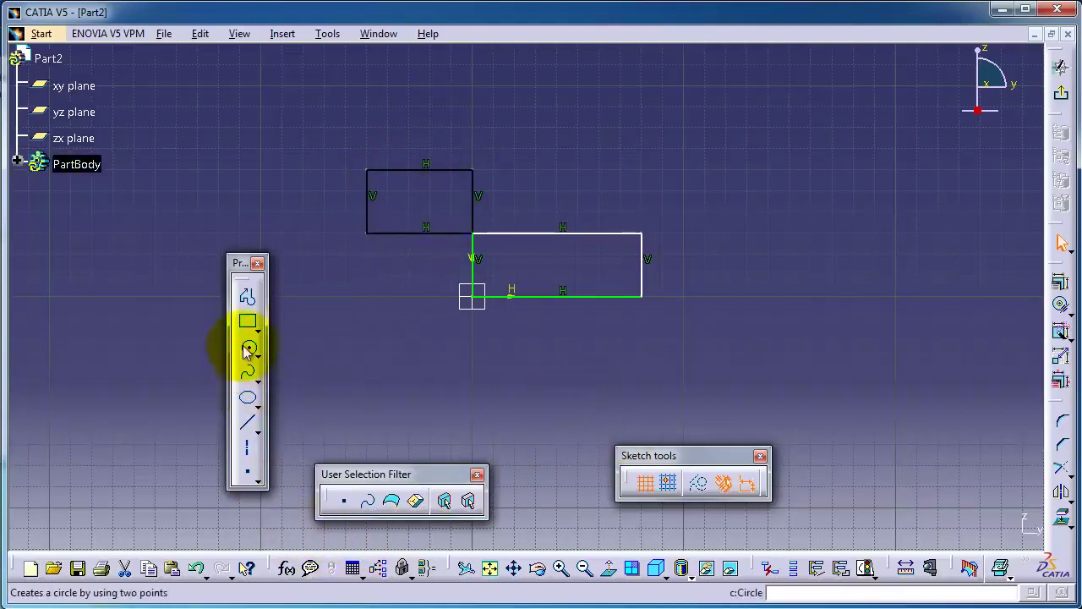
click(248, 321)
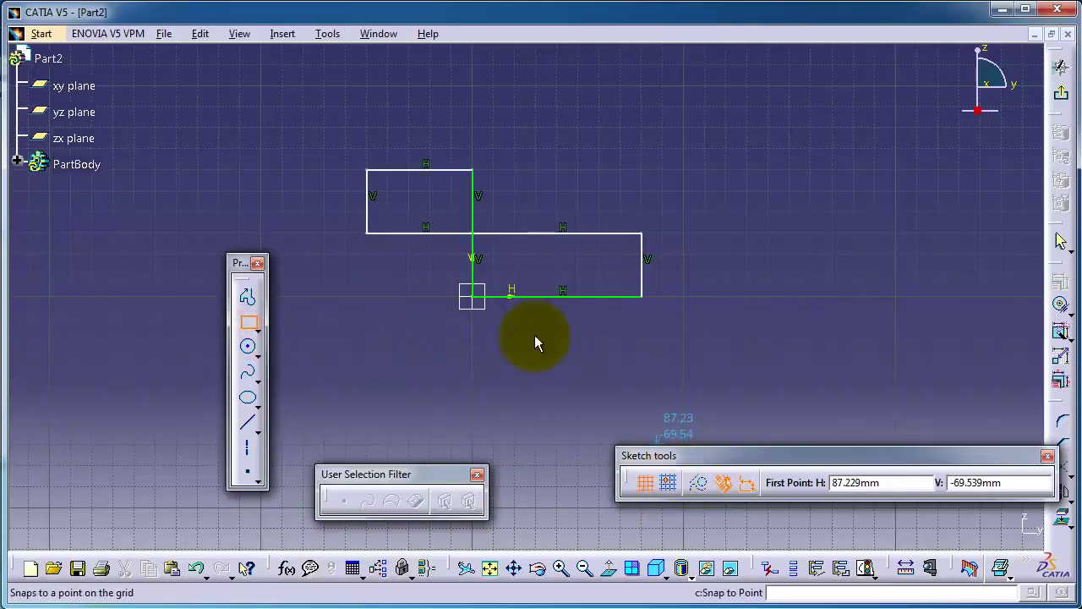
click(472, 297)
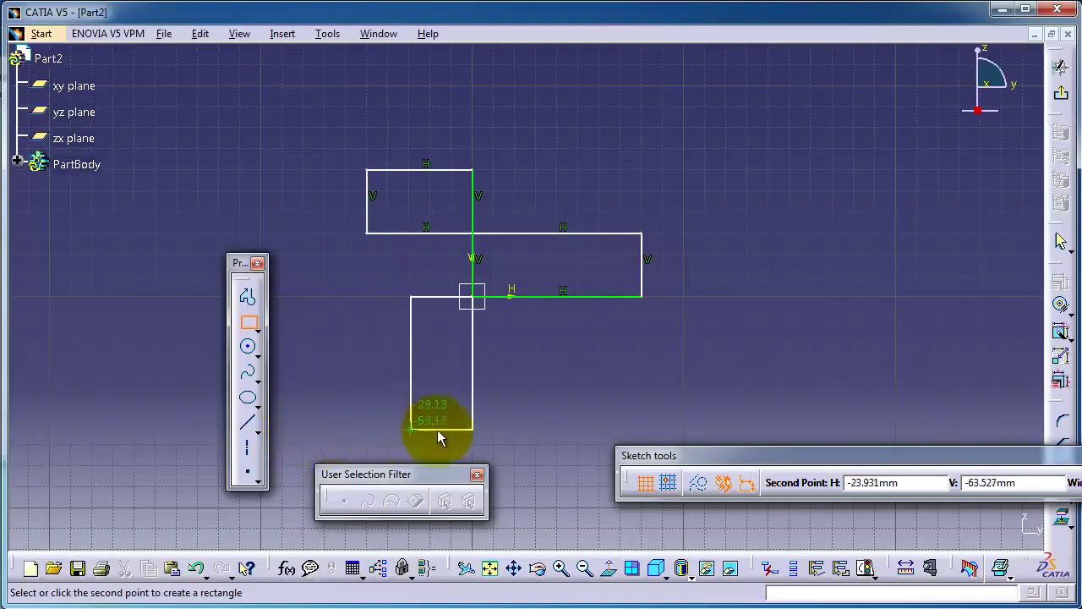
click(734, 412)
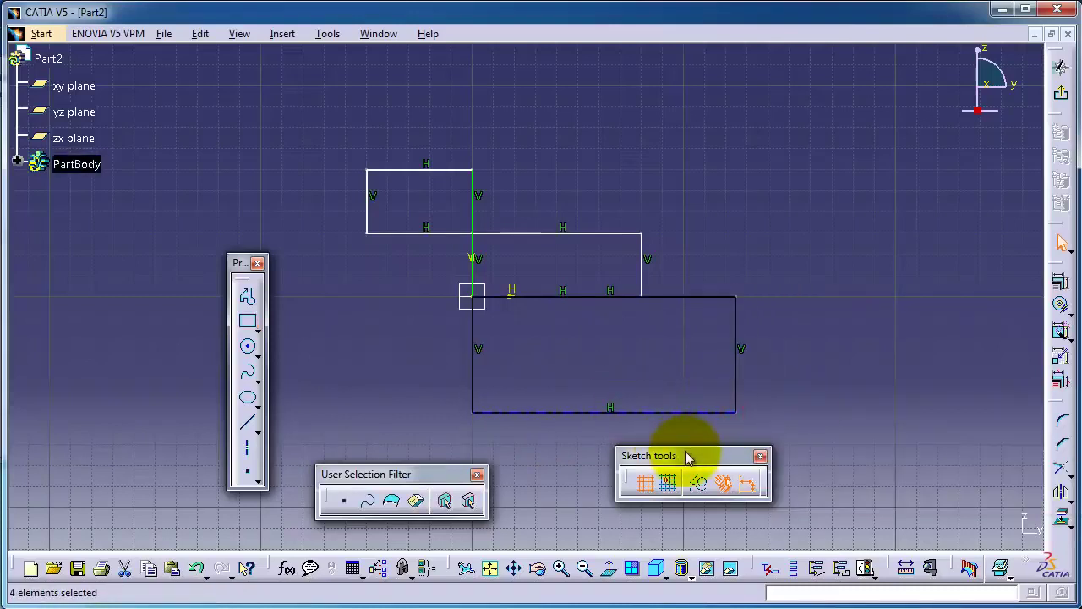
Step: Move the Sketch tools toolbar clear of the rectangles and turn Snap to Point on
drag(765, 447, 769, 442)
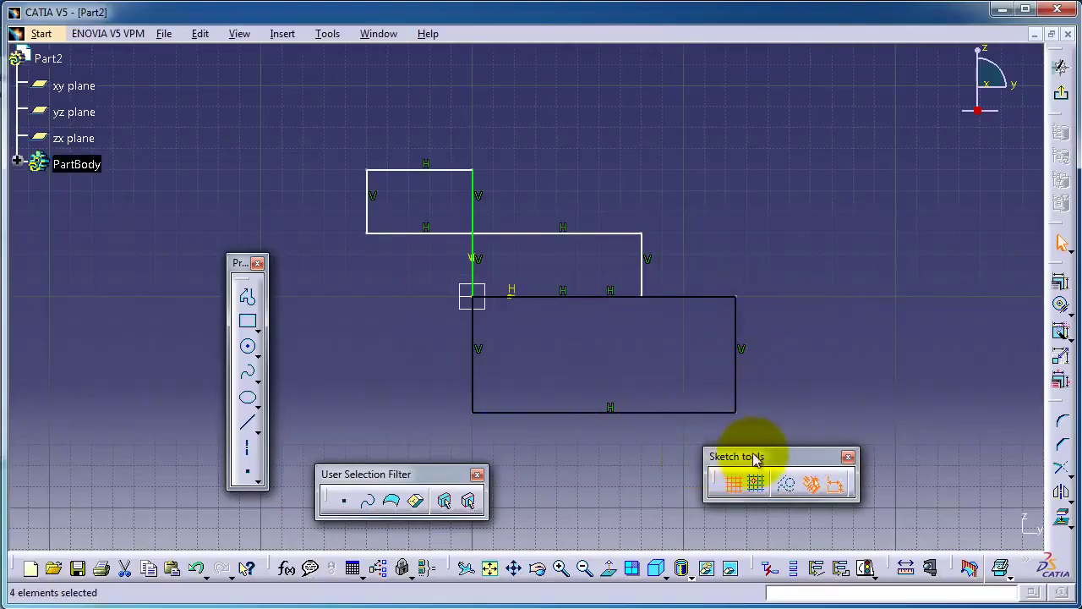
mouse_move(756, 457)
mouse_down()
mouse_move(769, 458)
mouse_move(646, 457)
mouse_move(652, 463)
mouse_up()
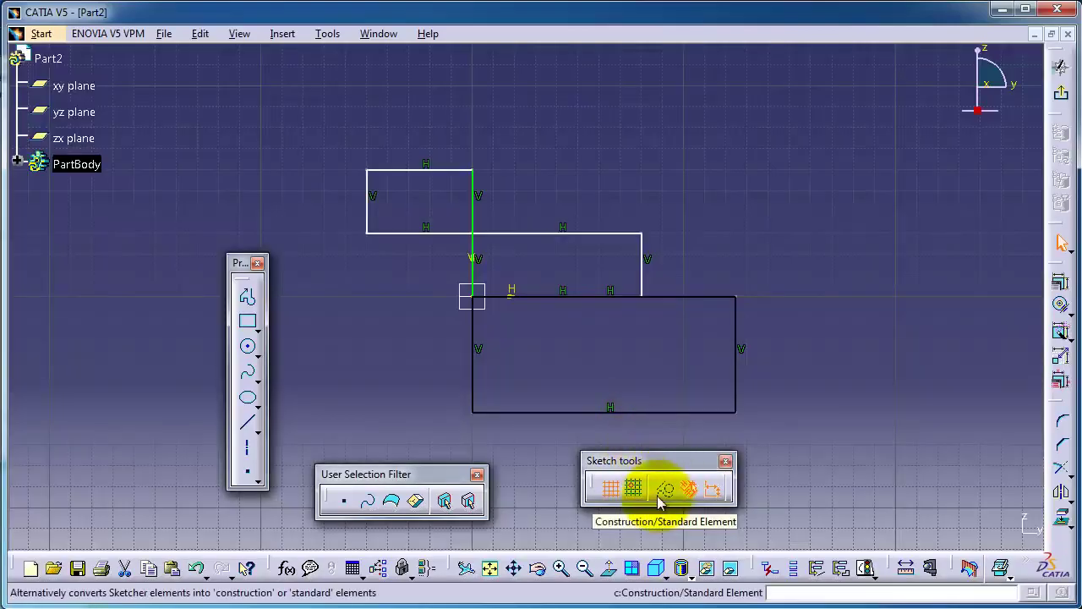
click(640, 494)
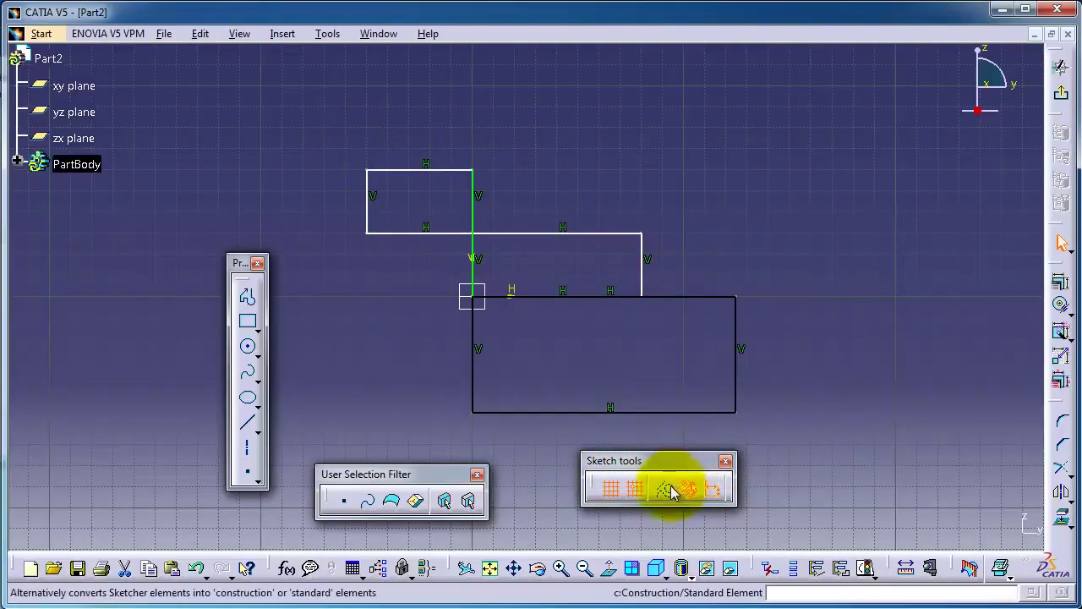
Step: Convert the top line of the first rectangle and the top line of the large lower rectangle into construction elements
click(596, 234)
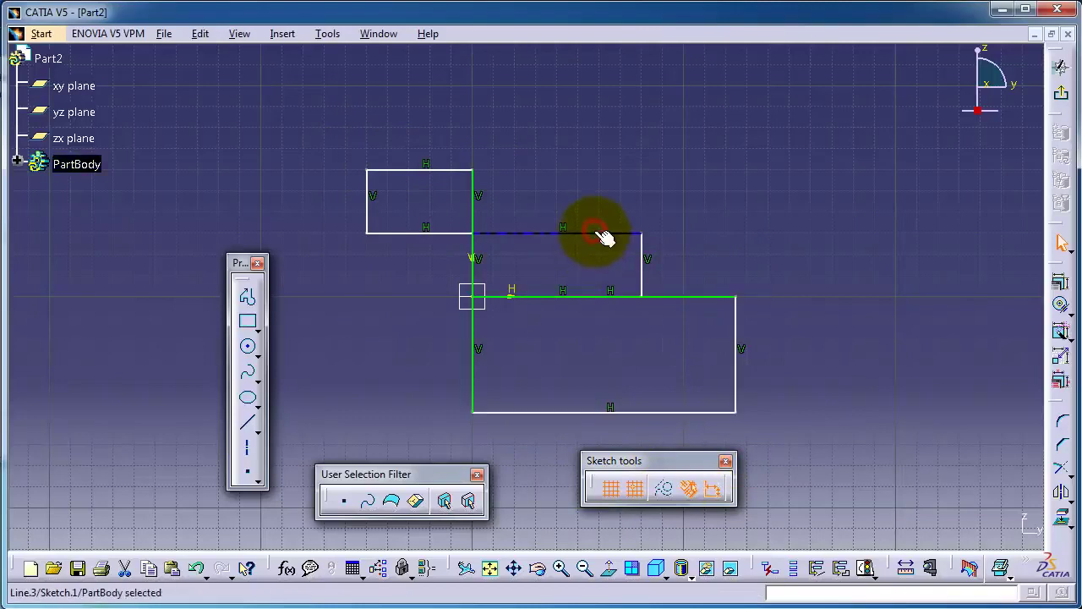
click(665, 488)
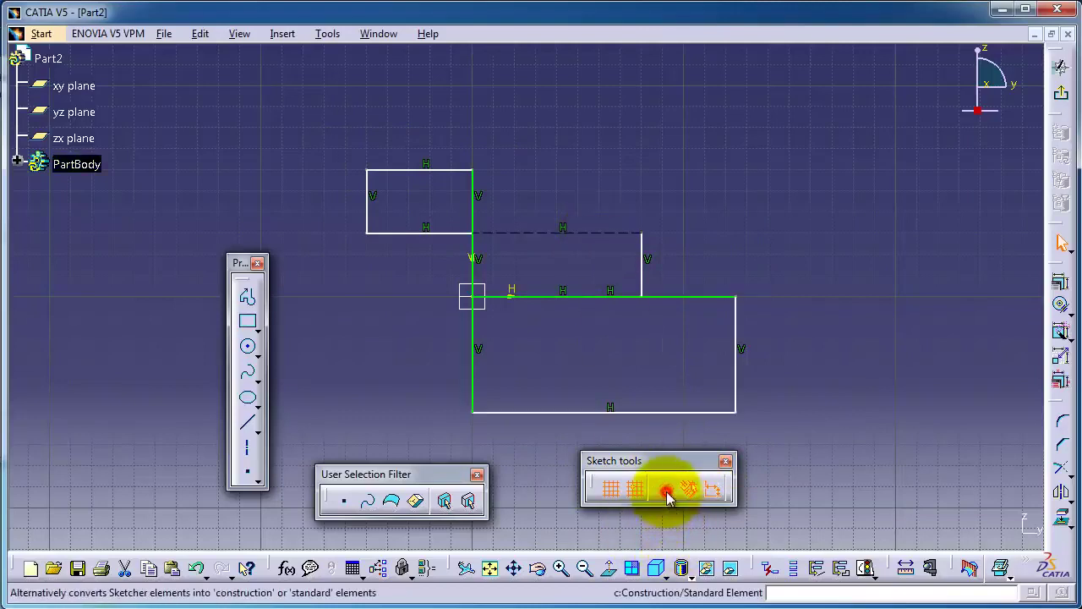
mouse_move(608, 282)
middle_down()
mouse_move(572, 265)
mouse_move(605, 236)
middle_up()
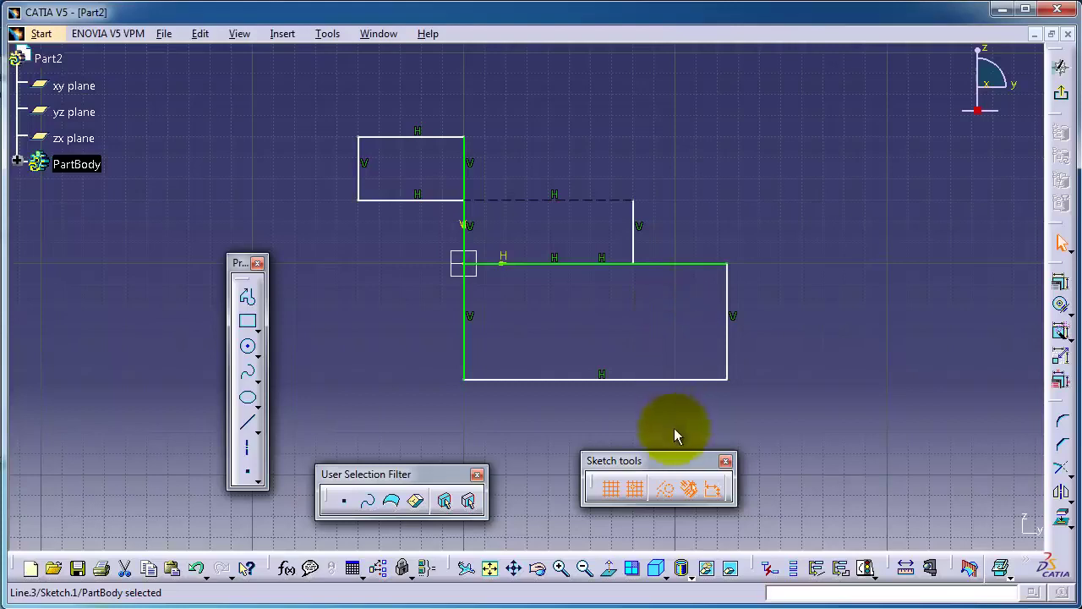
click(712, 266)
click(665, 495)
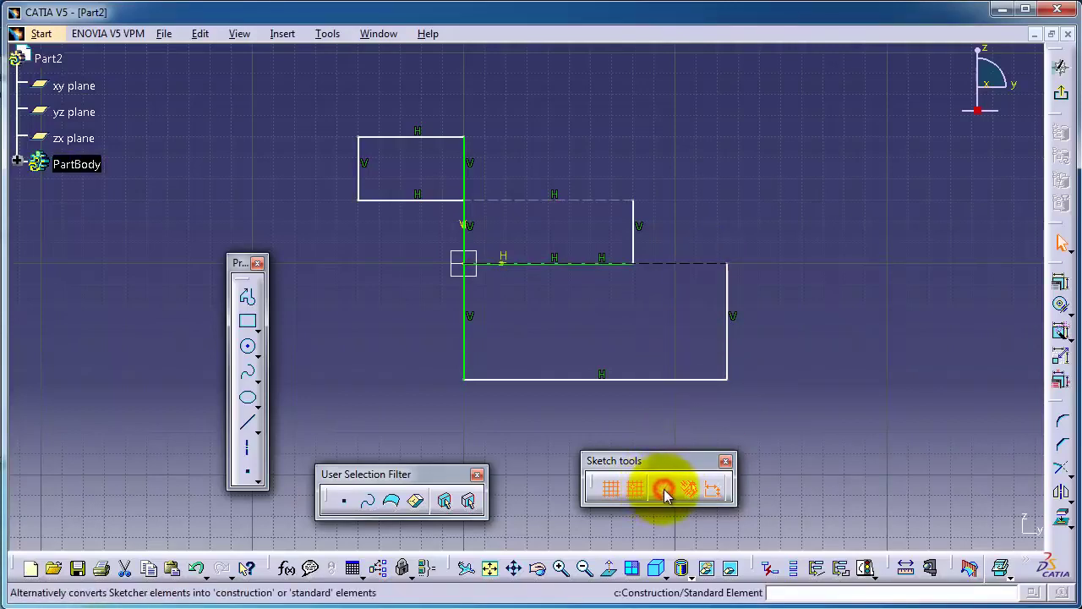
Step: Select the whole upper-left rectangle and convert its lines into construction elements
middle_drag(634, 357, 761, 319)
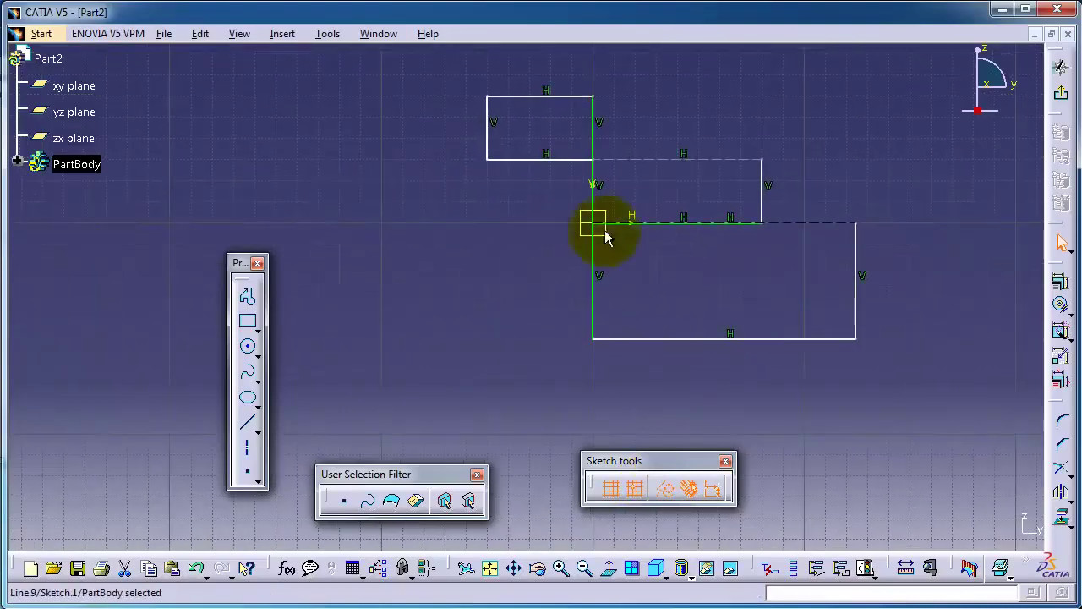
click(448, 84)
mouse_move(471, 92)
mouse_down()
mouse_move(592, 178)
mouse_move(592, 222)
mouse_up()
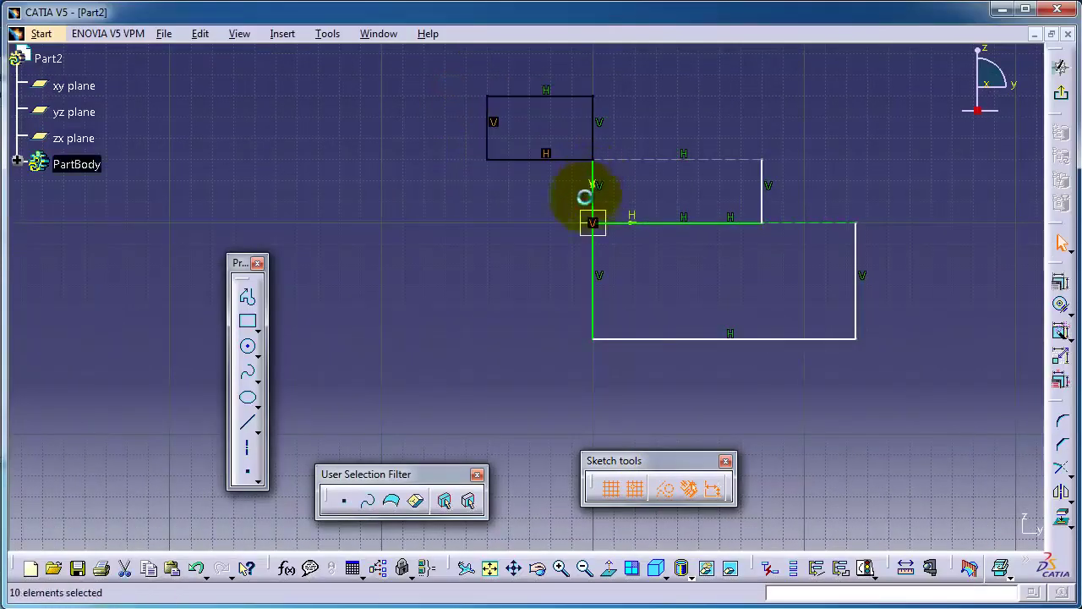
click(665, 490)
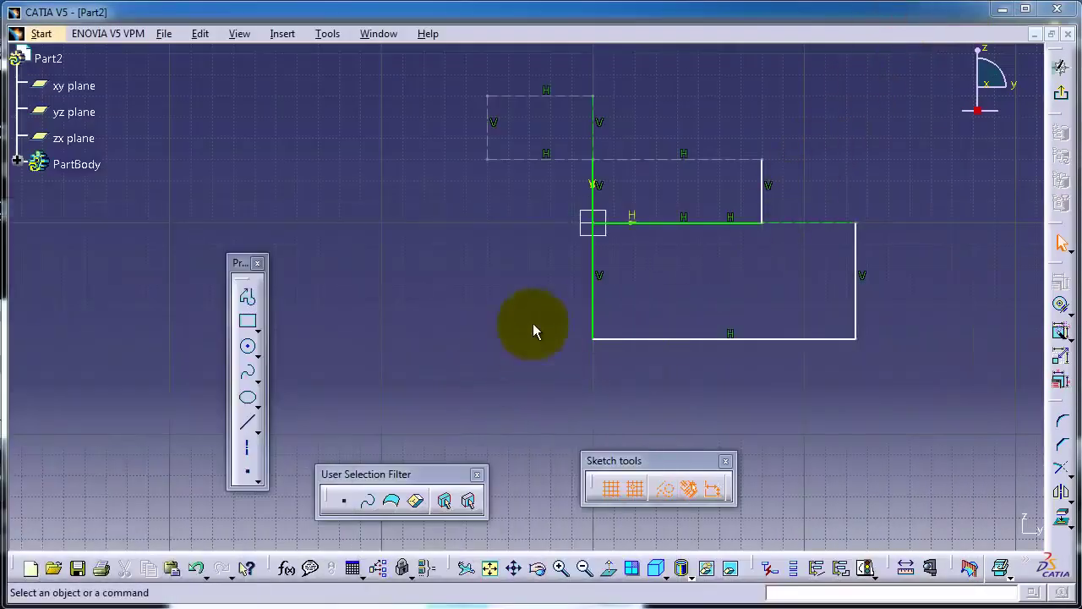
middle_drag(518, 300, 334, 316)
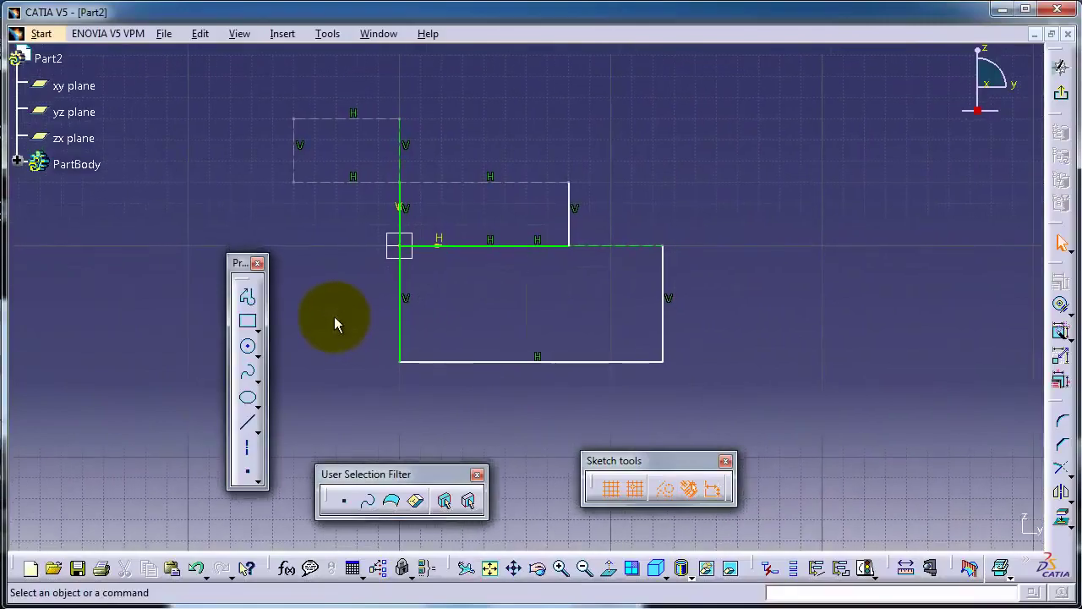